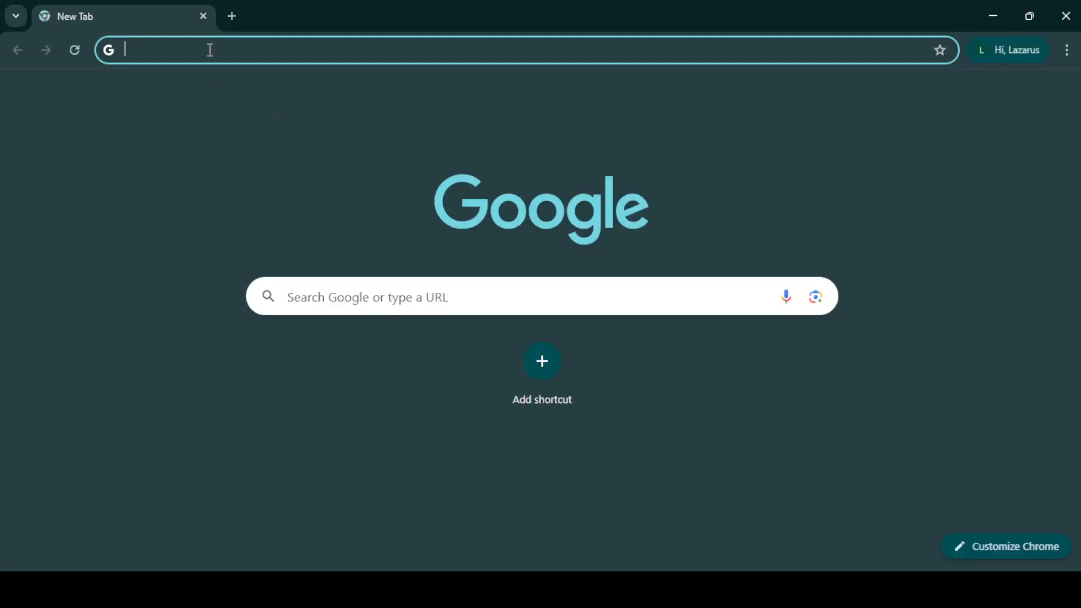
Step: Search the web for "visual studio code" and download the Windows installer from the official Visual Studio Code site
text(visual stu)
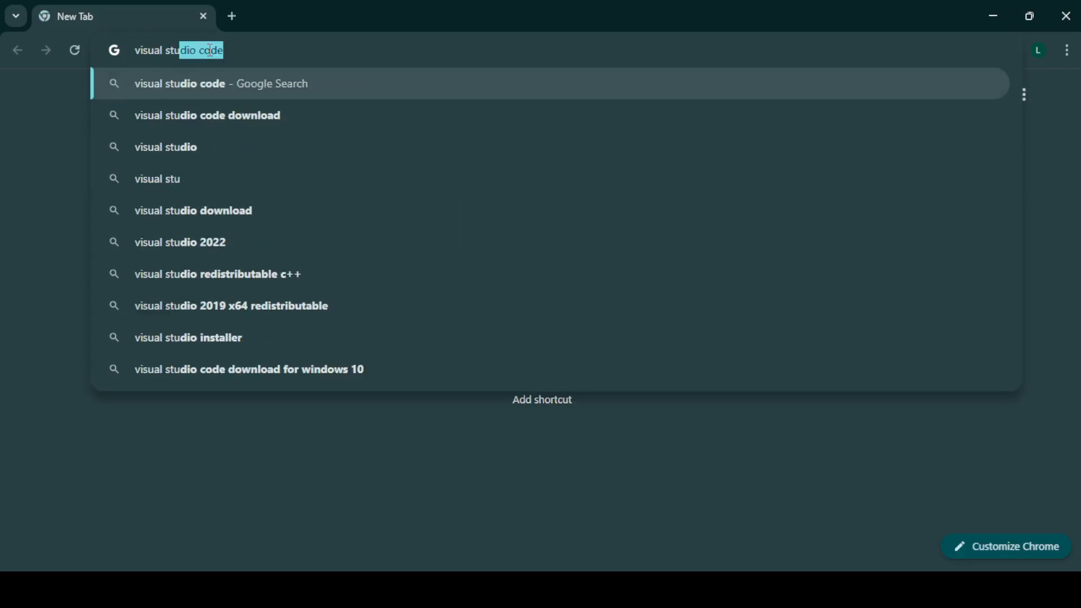
key(Right)
key(Return)
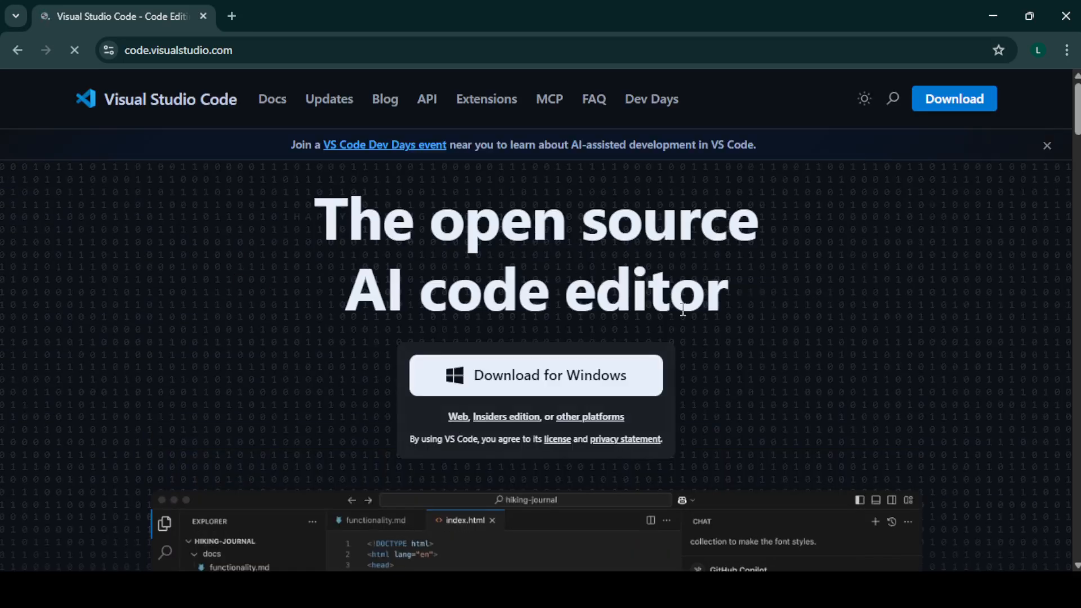
click(521, 381)
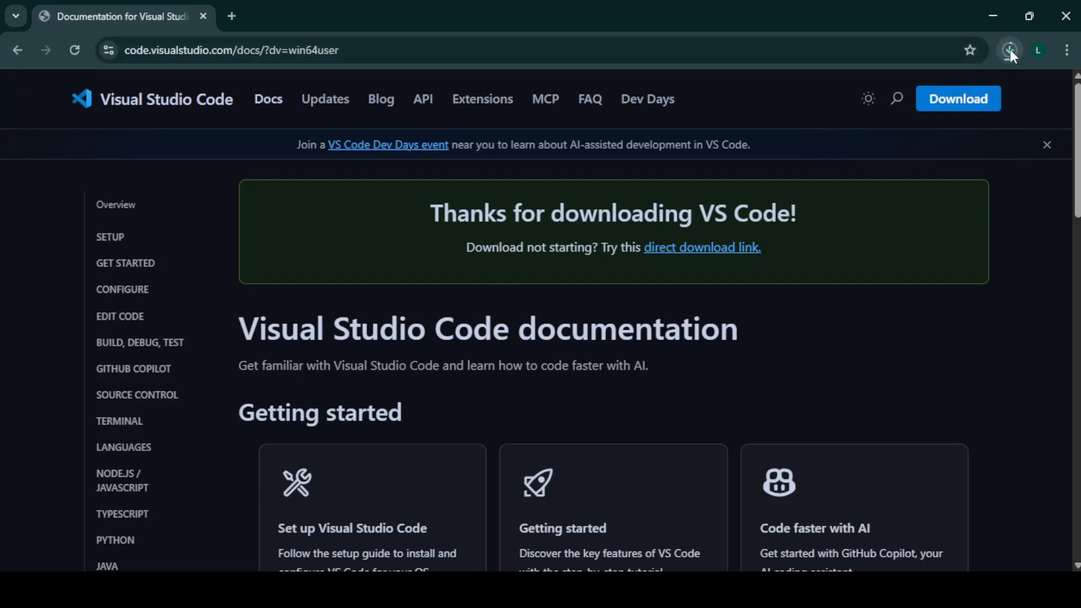
Step: Locate the downloaded VSCodeUserSetup-x64-1.104.3 installer in its folder and run it as administrator, continuing past the user-installer warning
click(1010, 49)
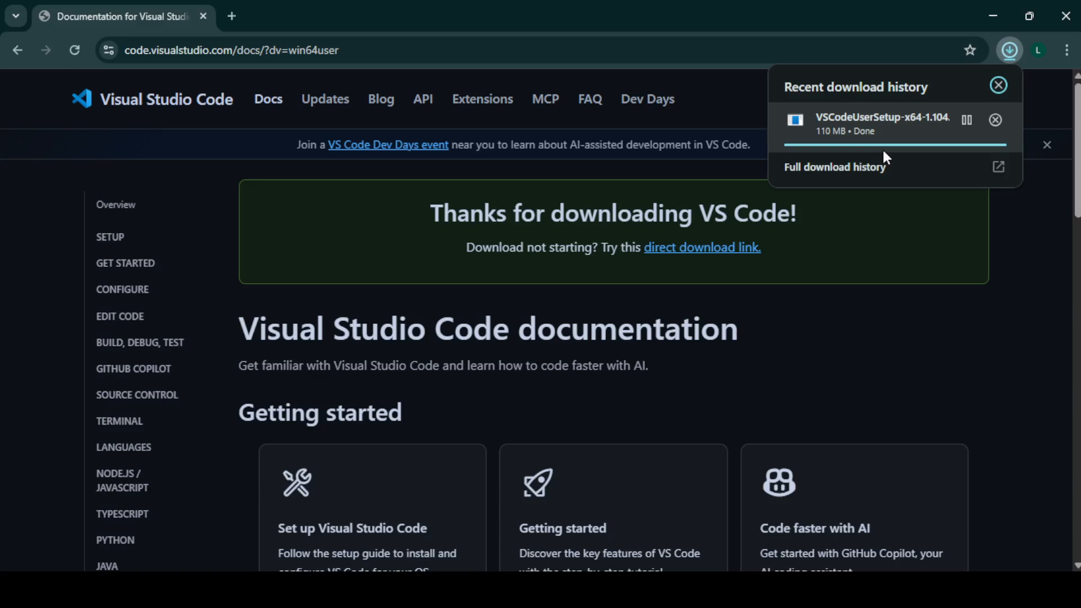
mouse_move(957, 127)
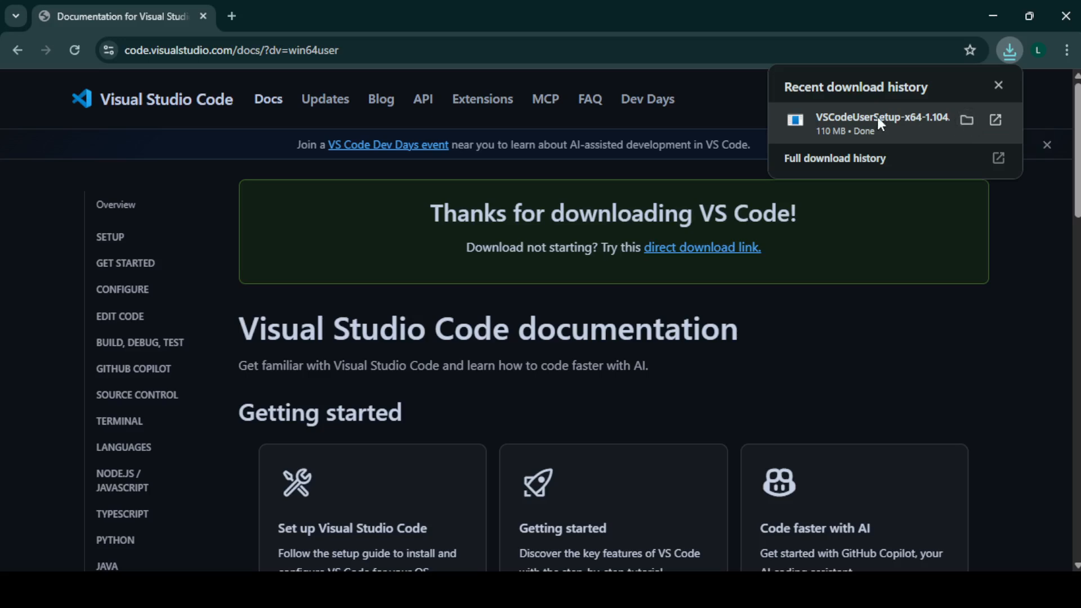
click(971, 117)
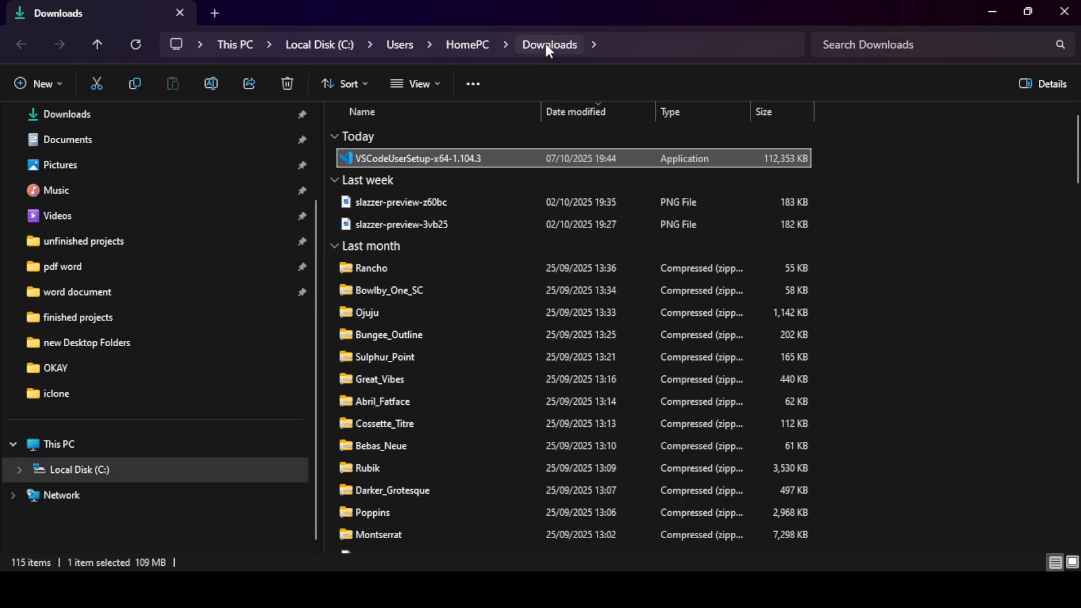
right_click(394, 157)
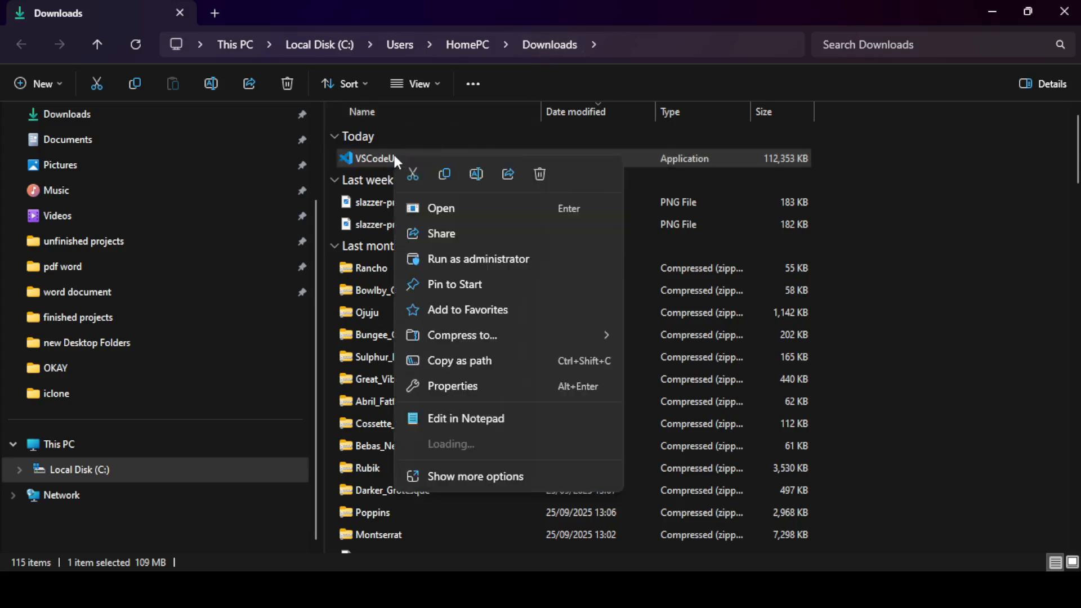
click(476, 259)
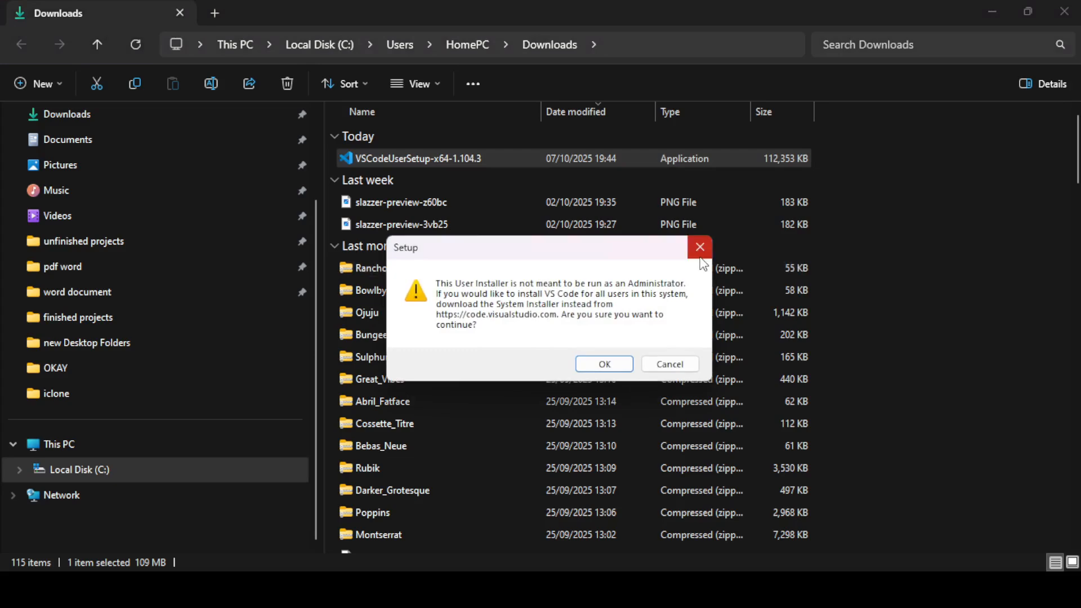
click(605, 365)
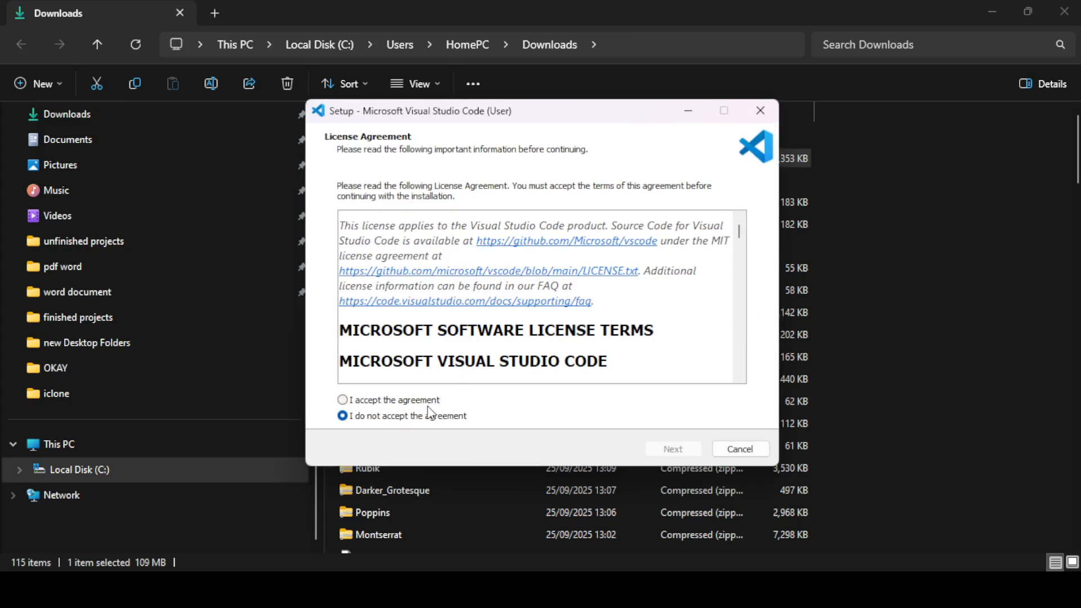
Step: Accept the licence agreement and keep the default destination location and Start Menu folder in the setup wizard
click(342, 400)
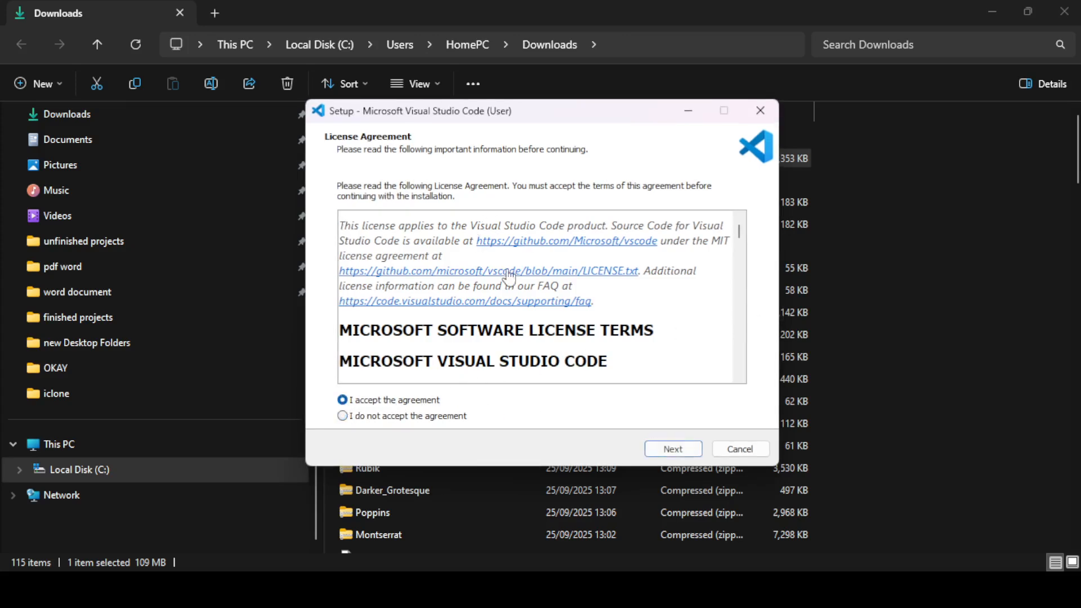
click(674, 449)
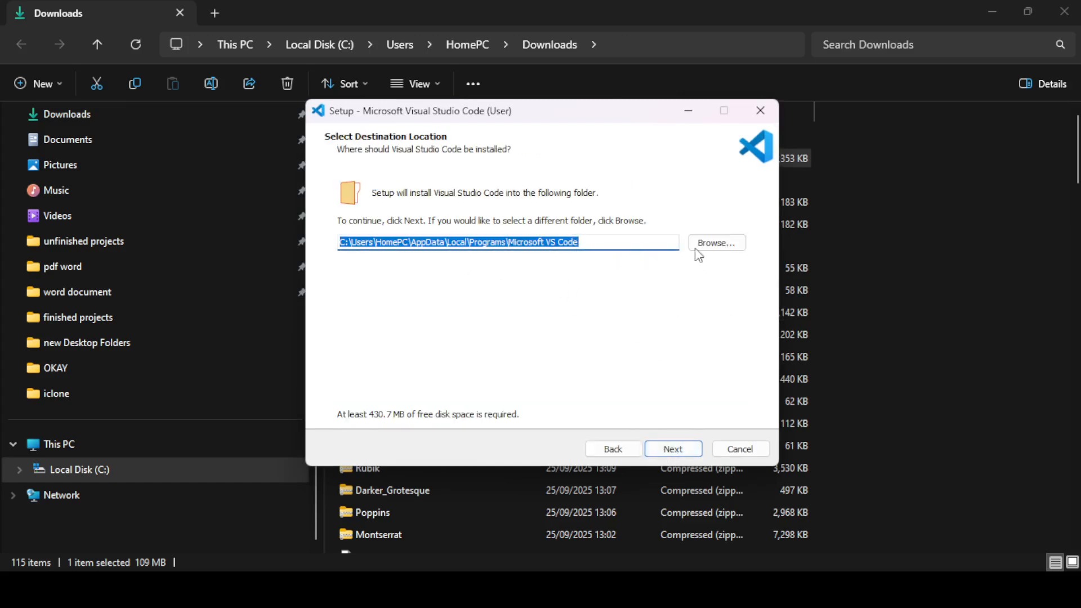
click(720, 250)
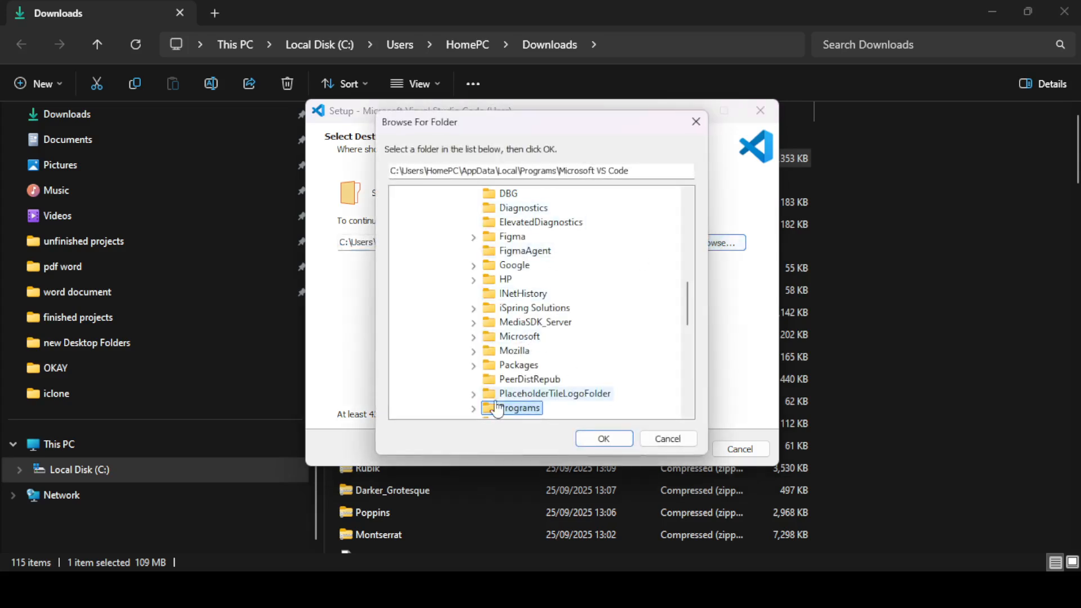
click(667, 439)
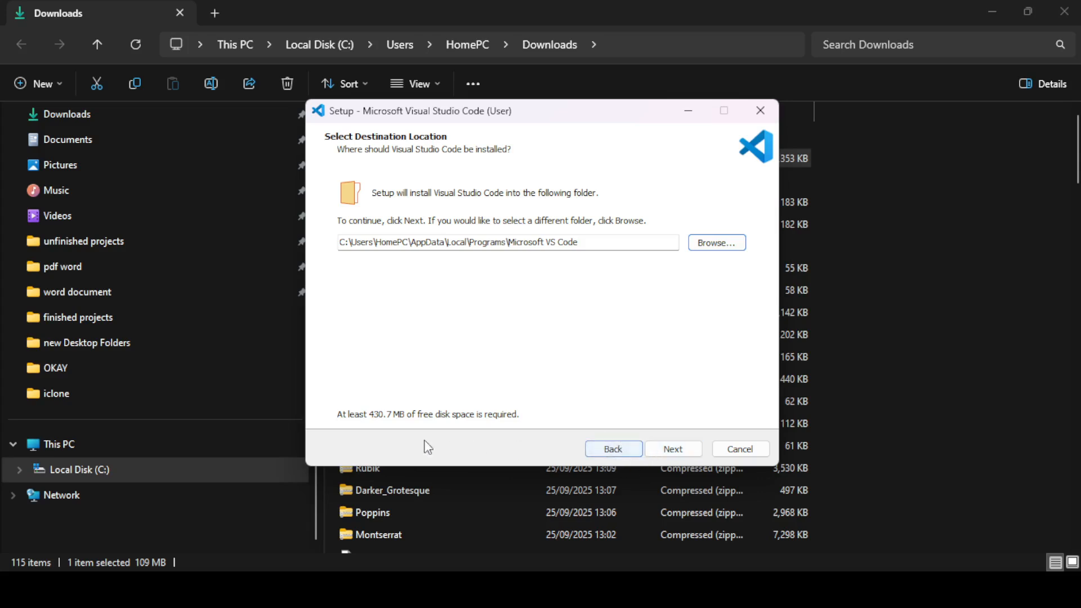
click(675, 449)
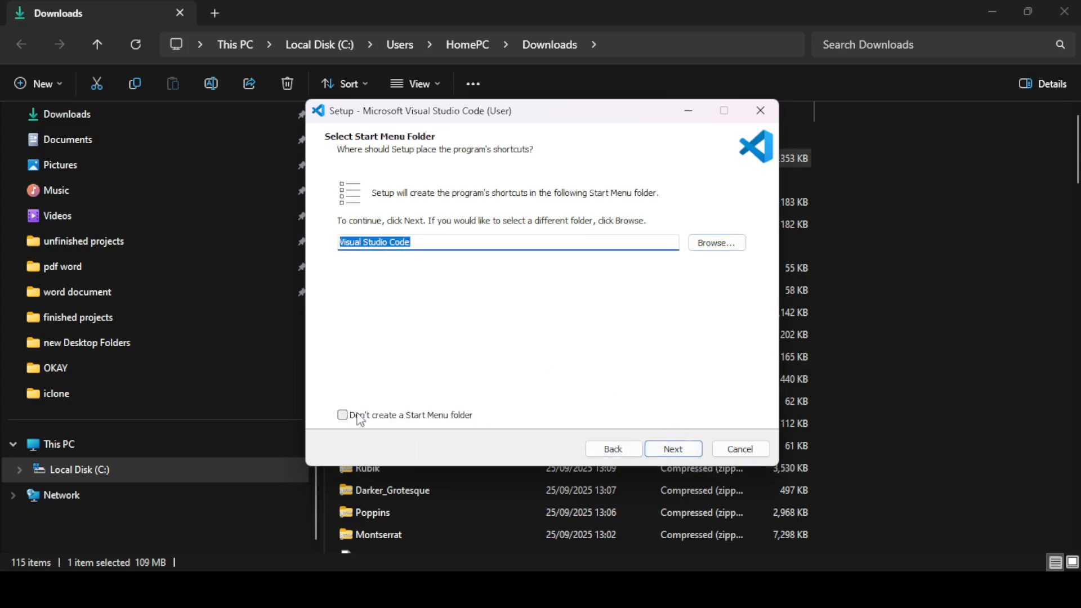
click(672, 451)
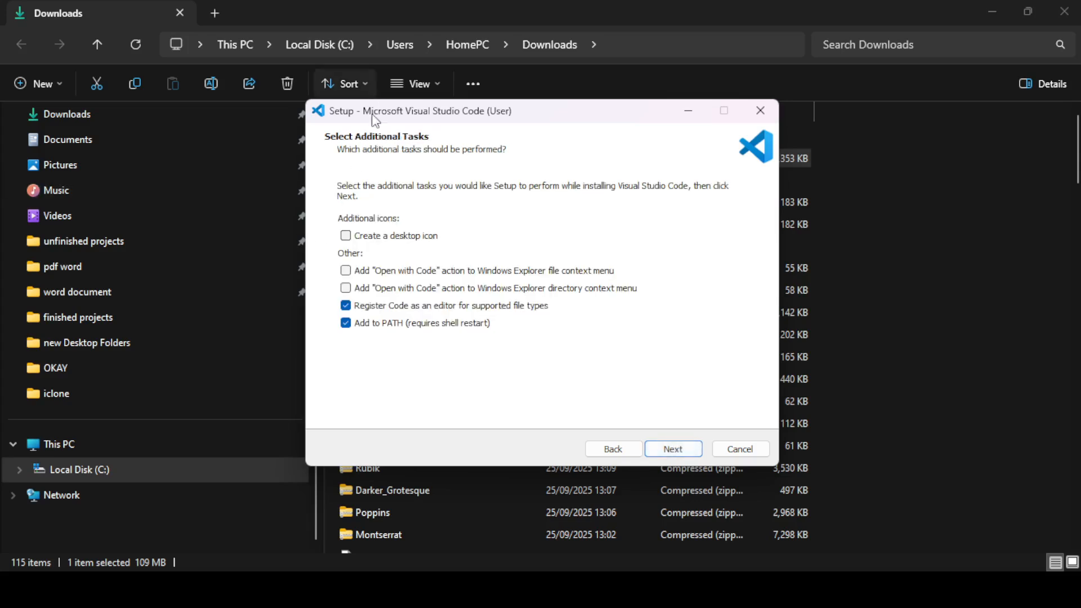
Step: Enable the desktop icon and both "Open with Code" context menu actions as additional tasks, and start the installation
click(345, 236)
click(346, 271)
click(347, 288)
click(673, 449)
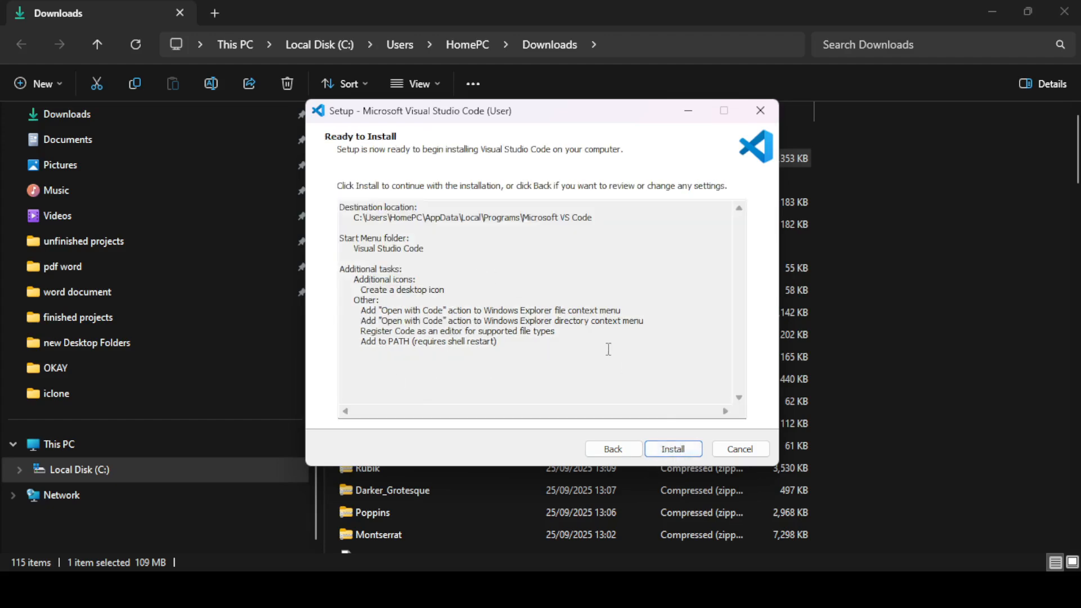
click(675, 451)
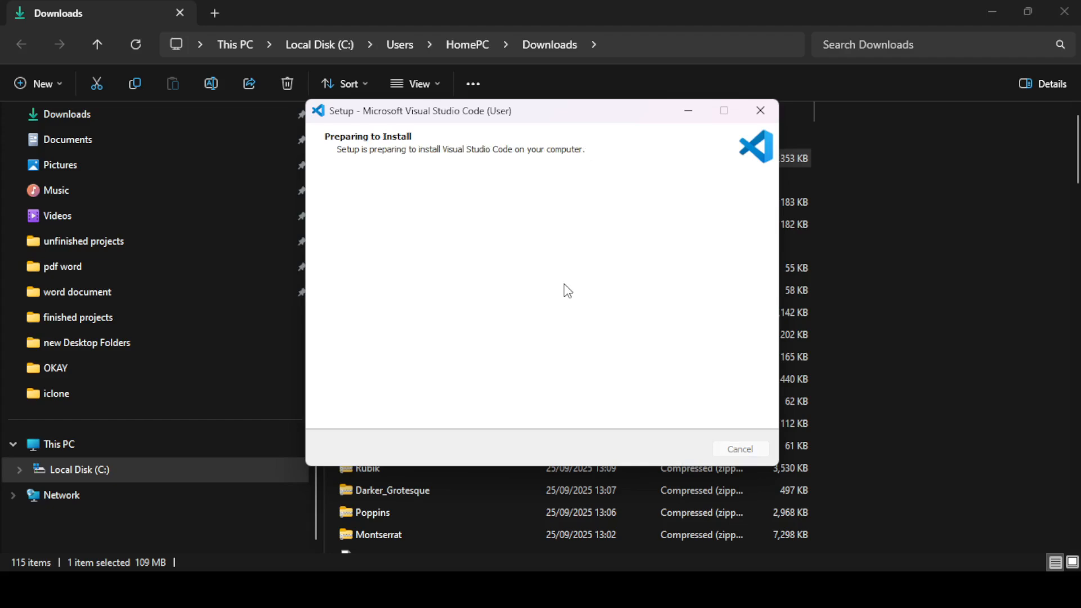
Step: Minimize the file manager and browser windows, and finish the setup wizard with Launch Visual Studio Code enabled
click(991, 11)
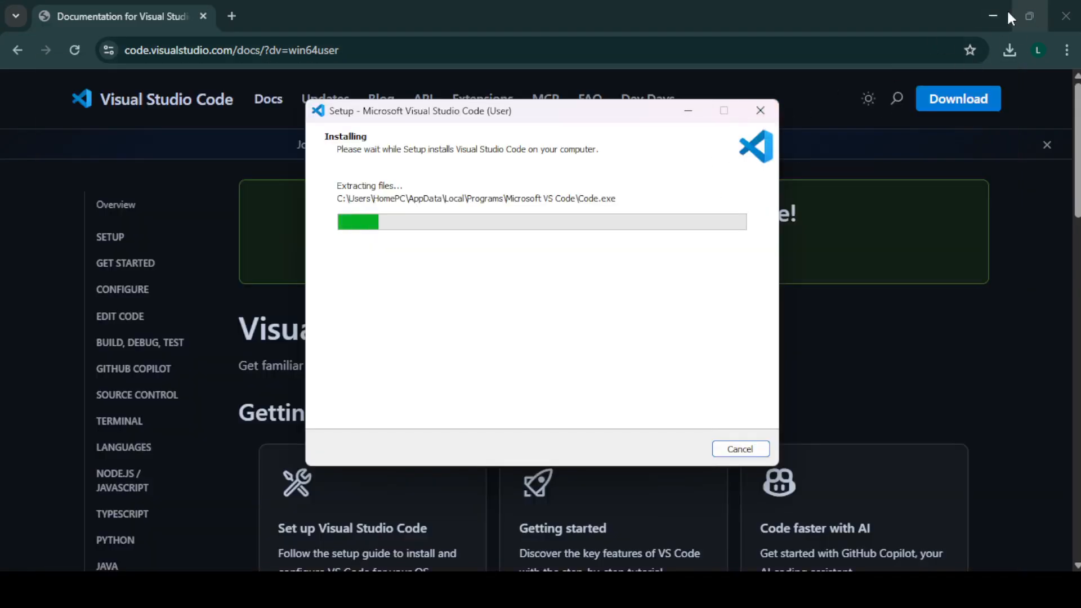
click(992, 15)
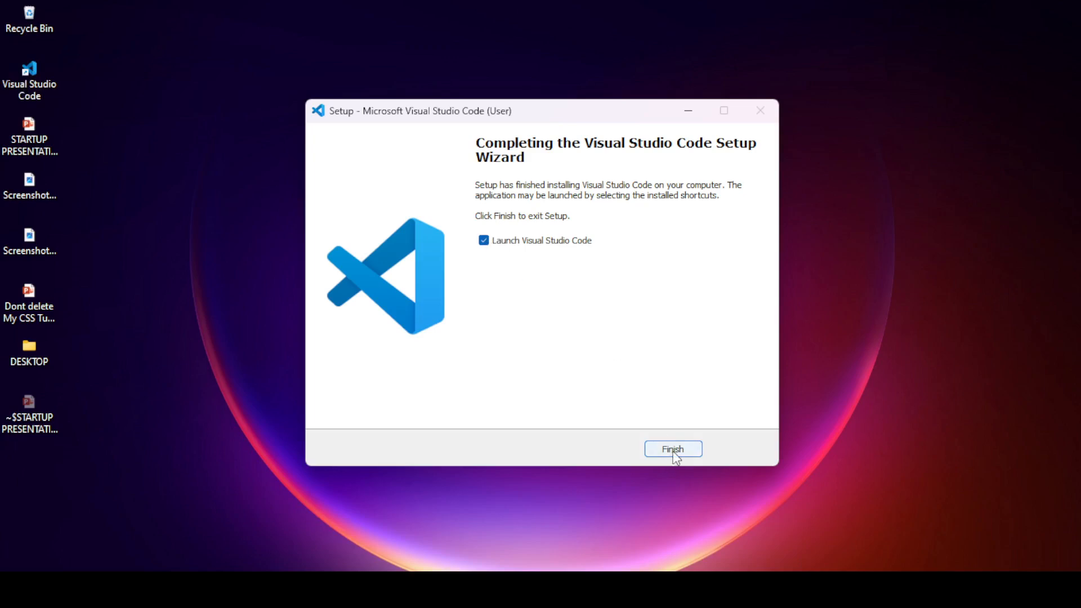
click(483, 241)
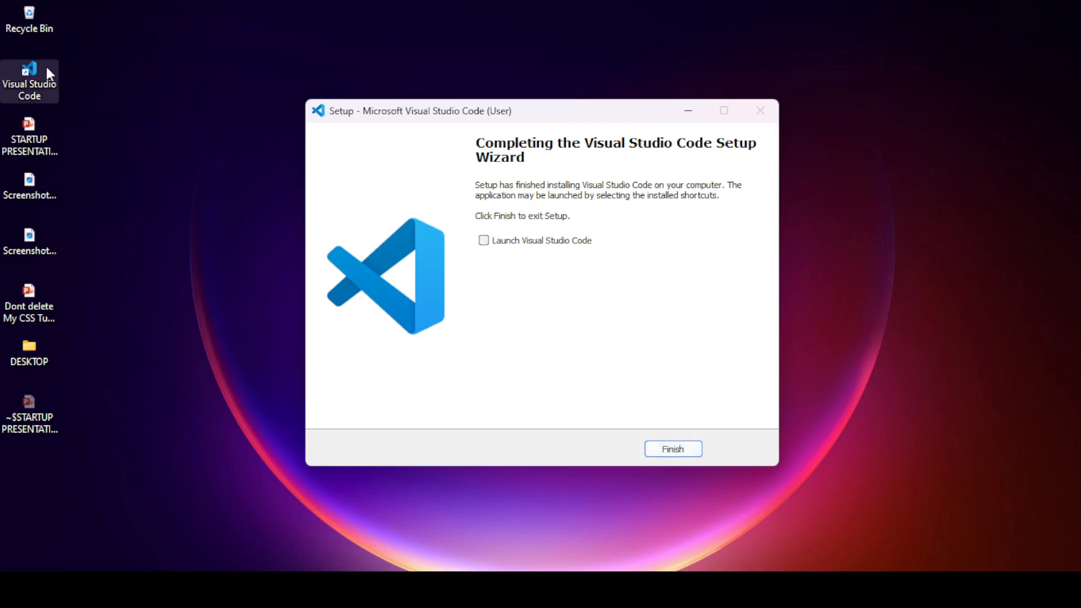
click(484, 241)
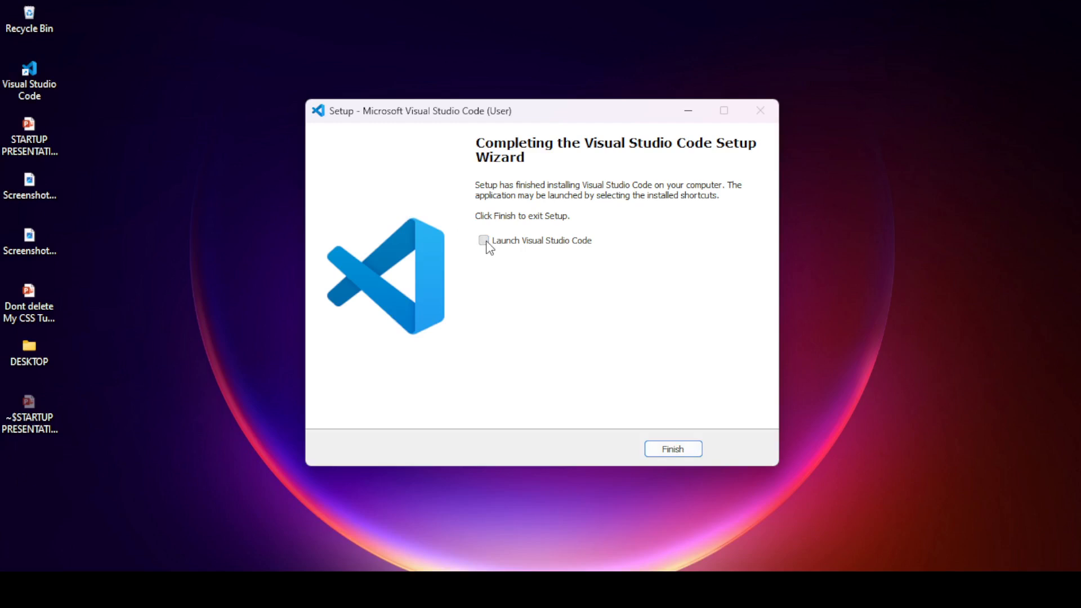
click(667, 450)
click(673, 449)
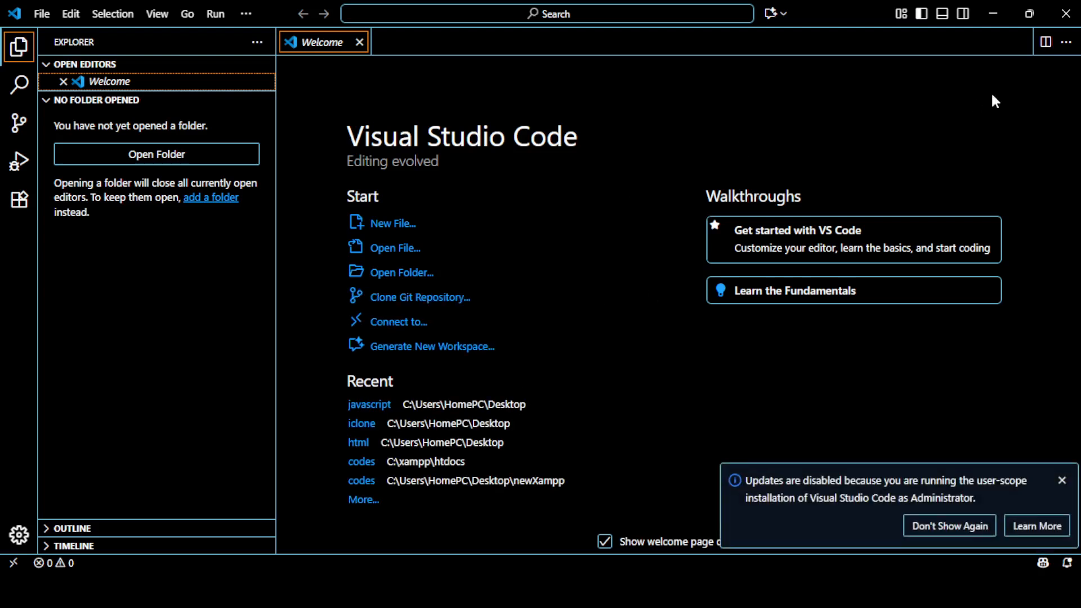
Step: Close Visual Studio Code and test launching it from its desktop shortcut, closing the reopened window as well
click(1066, 13)
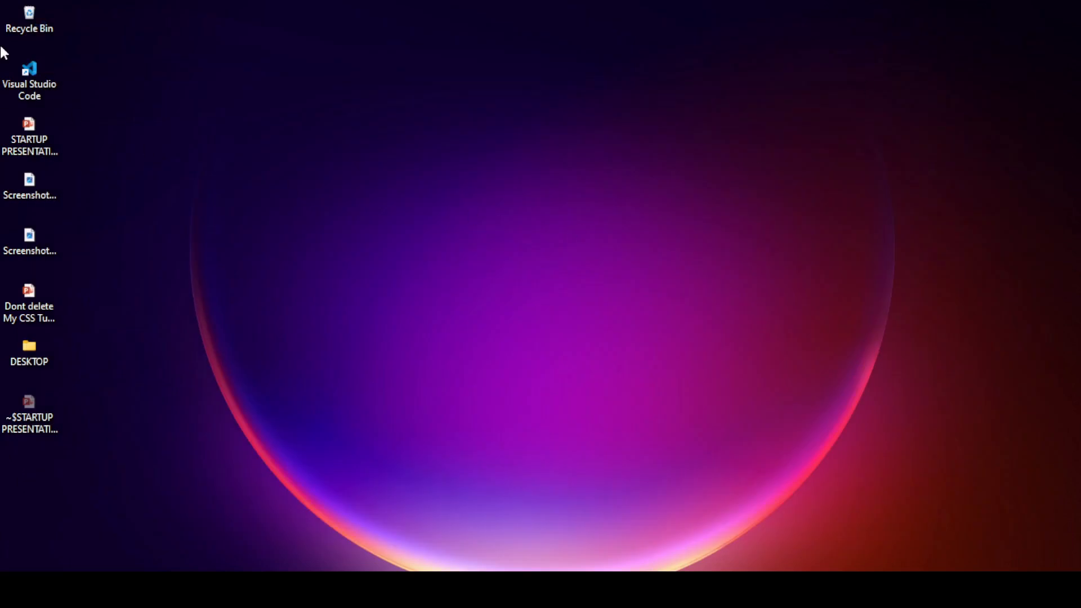
double_click(35, 67)
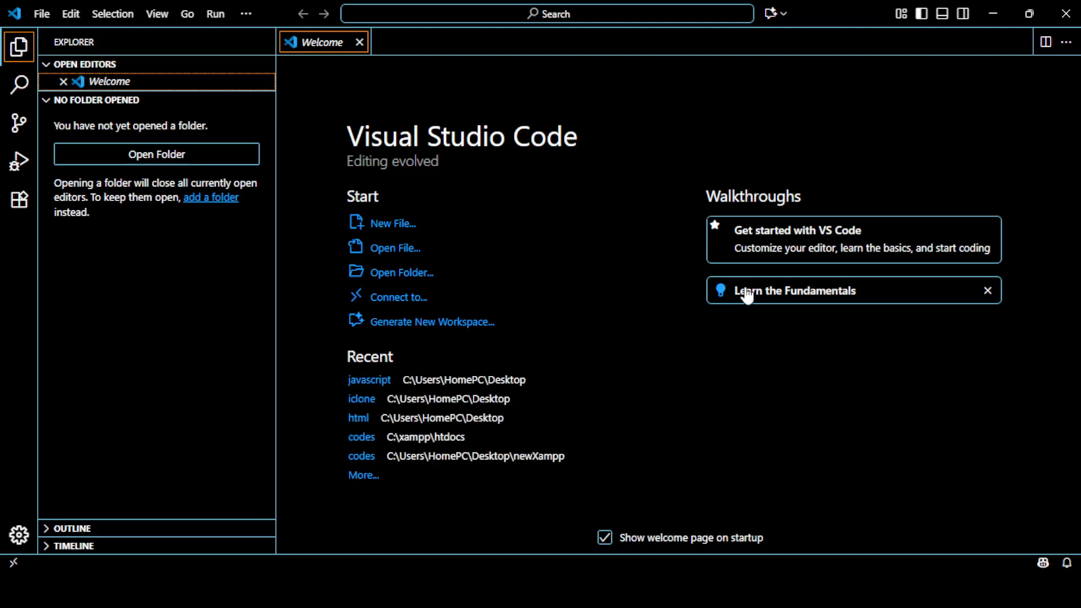
click(1066, 13)
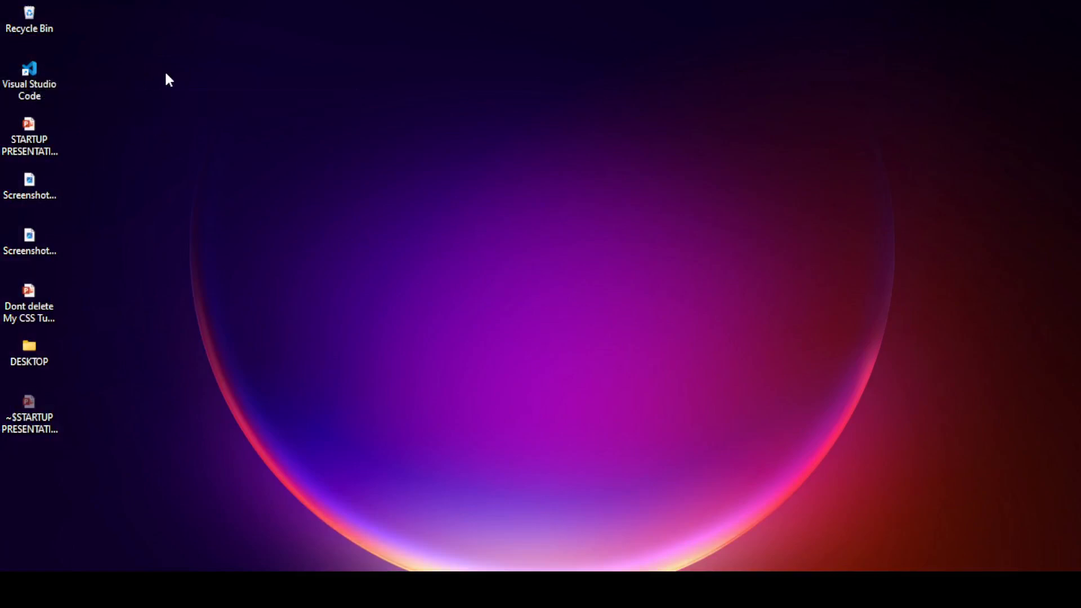
Step: Find Visual Studio Code by searching the installed apps for "visual" and launch it
key(super)
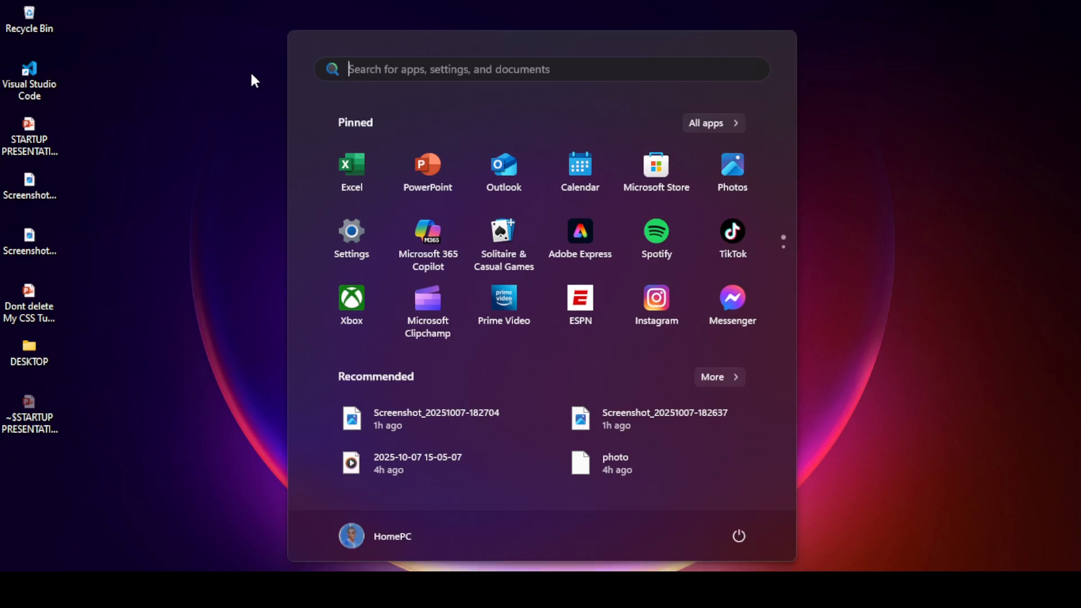
text(visual)
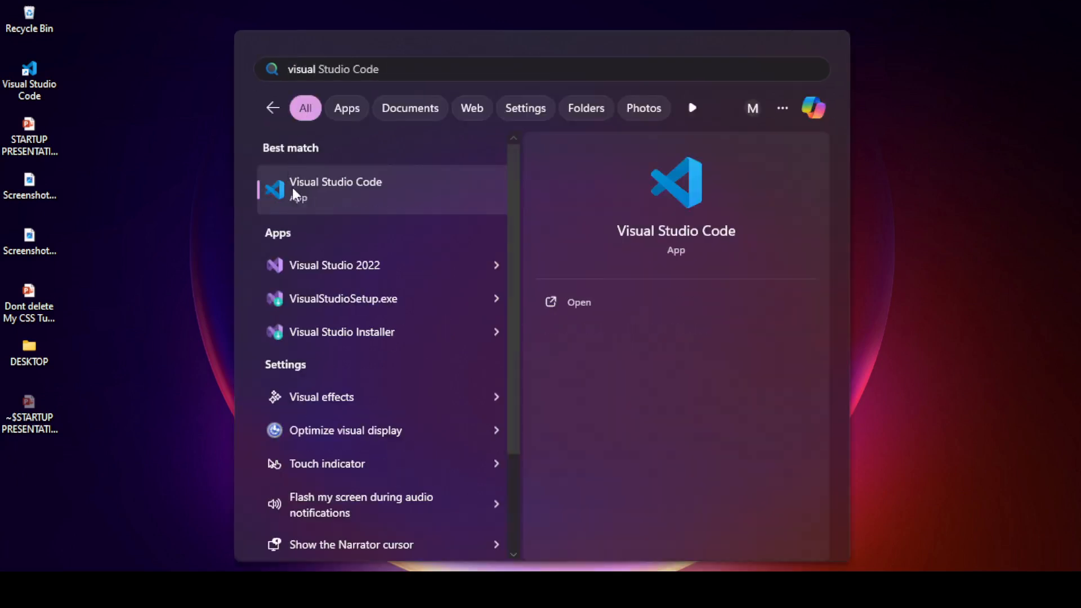
click(327, 189)
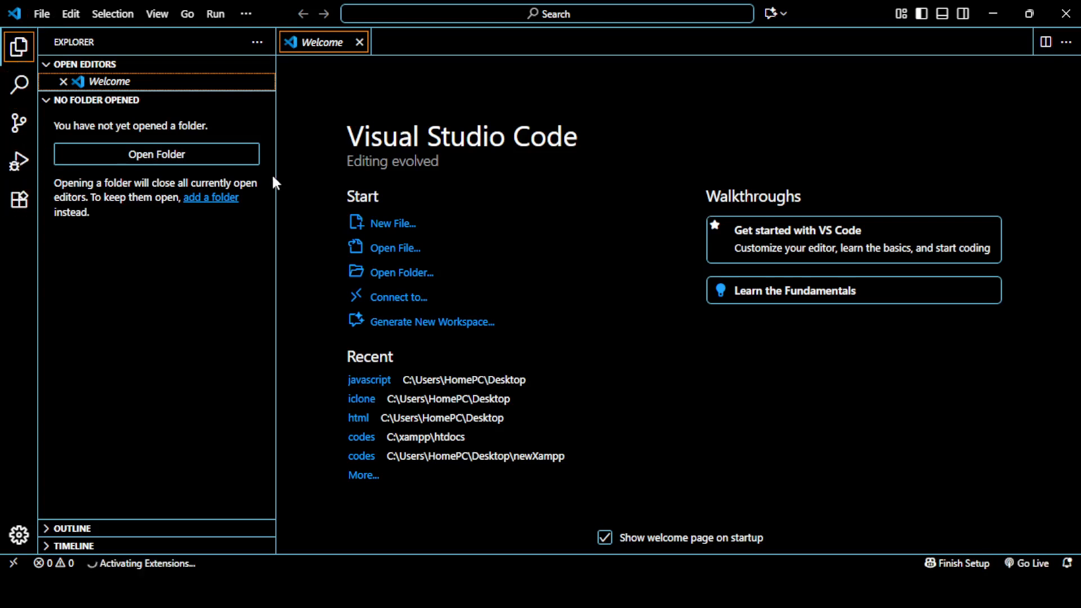
Step: Search the extensions marketplace for "live ser", open the Live Server extension by Ritwick Dey, and uninstall it
click(23, 206)
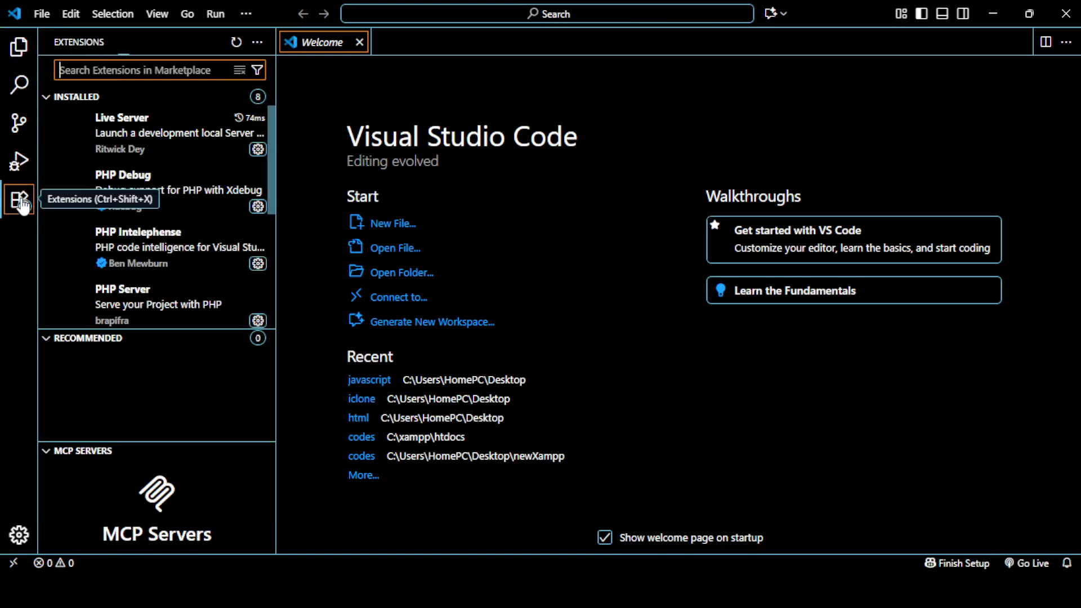
mouse_move(90, 116)
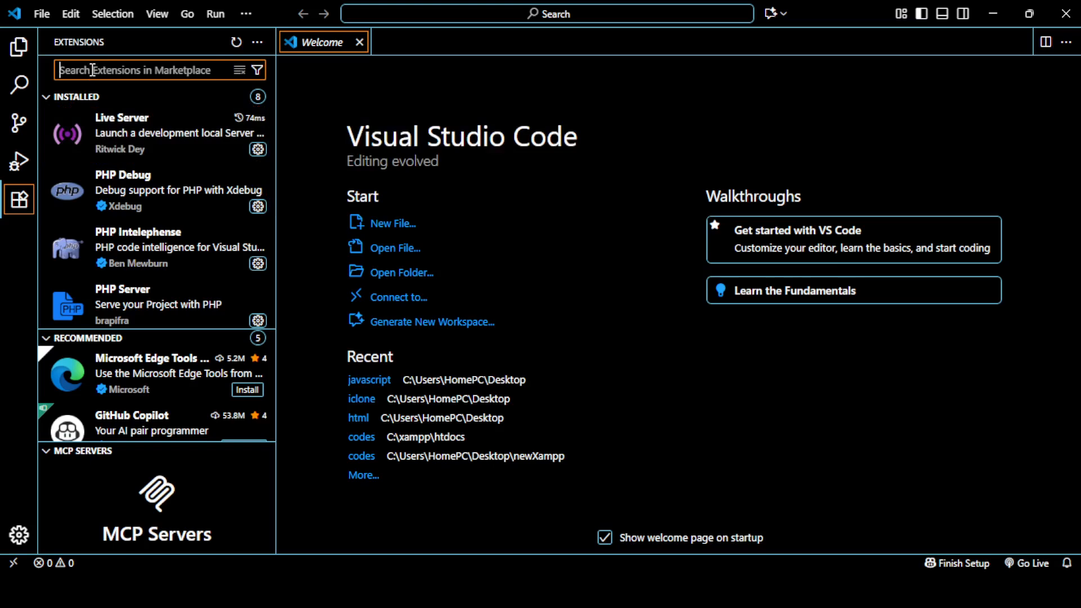
text(live)
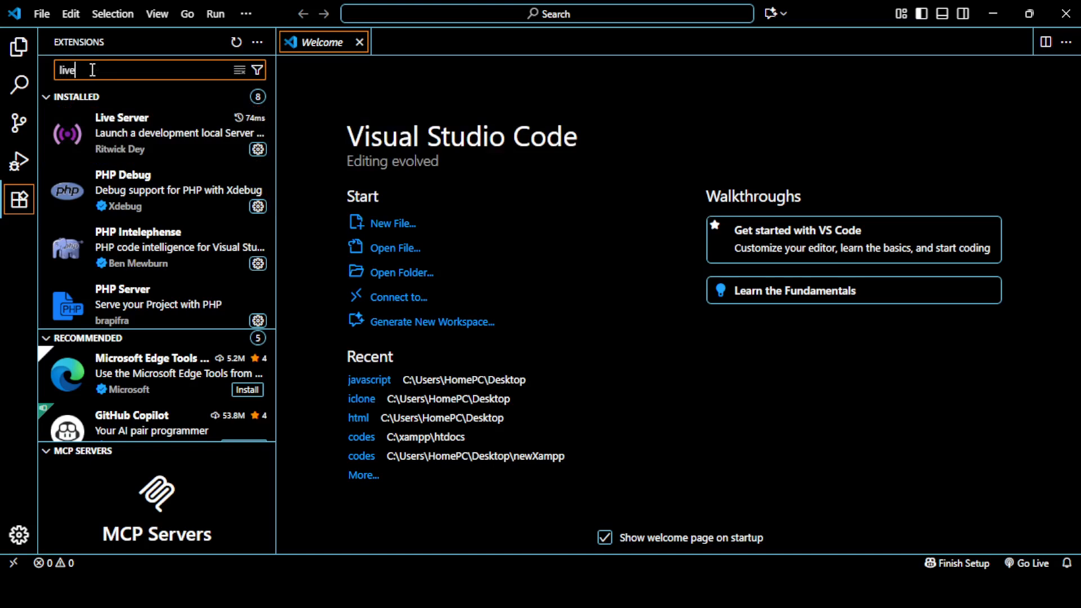
text( ser)
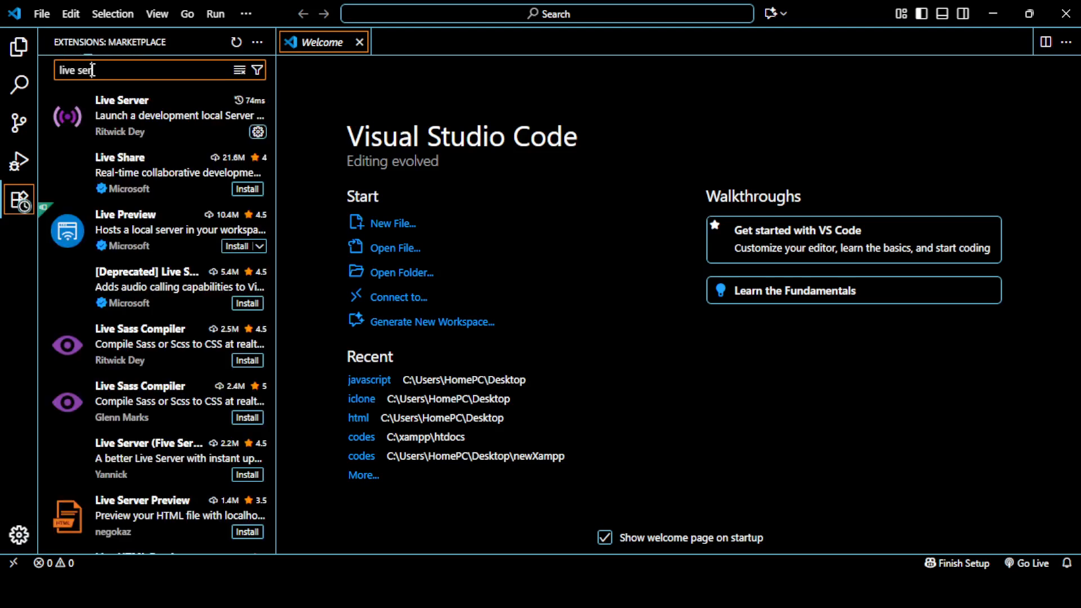
mouse_move(133, 135)
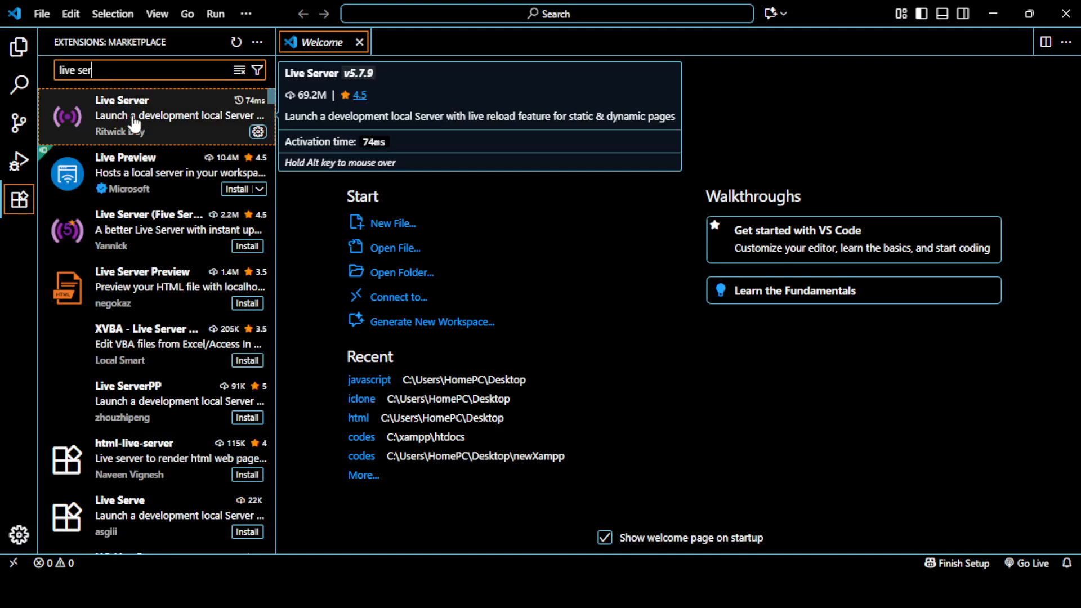
click(134, 122)
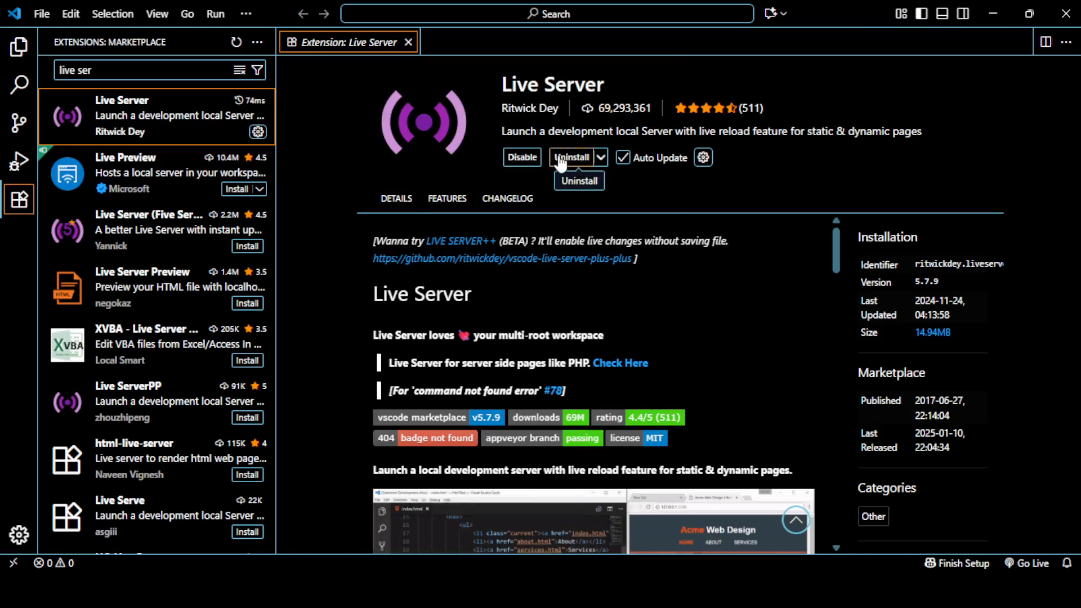
click(586, 159)
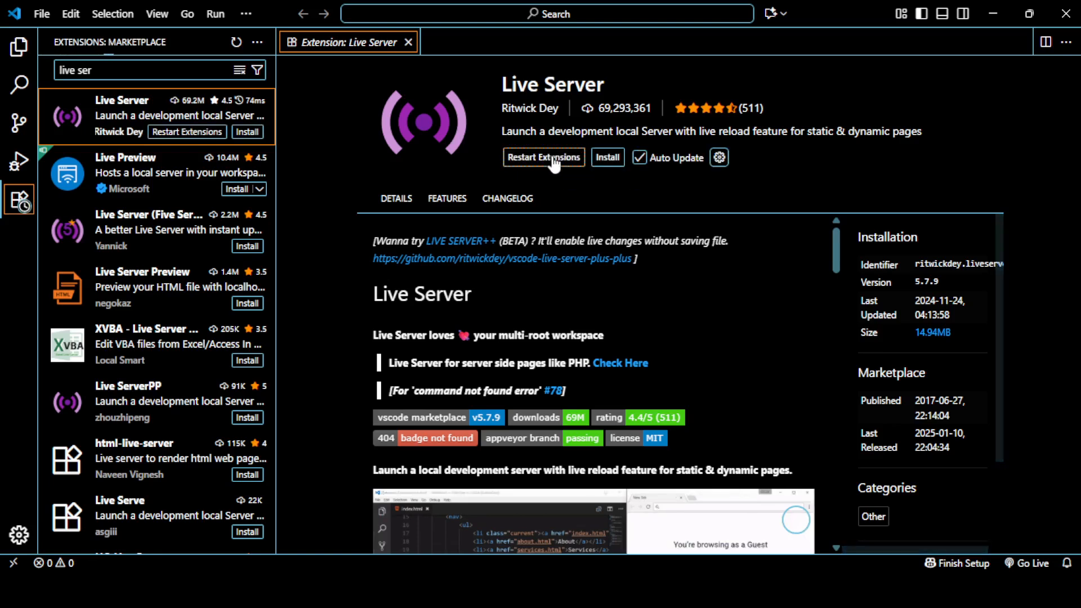
Step: Install the Live Server extension again from its details page
click(607, 158)
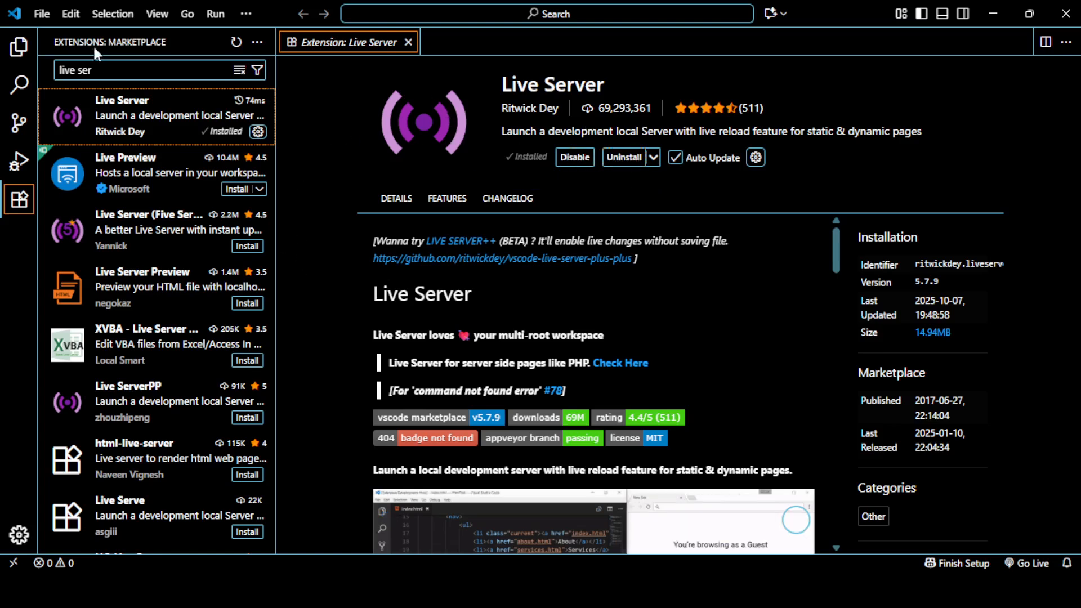
Step: Replace the marketplace search with "prett" and open the Prettier - Code formatter extension
click(114, 71)
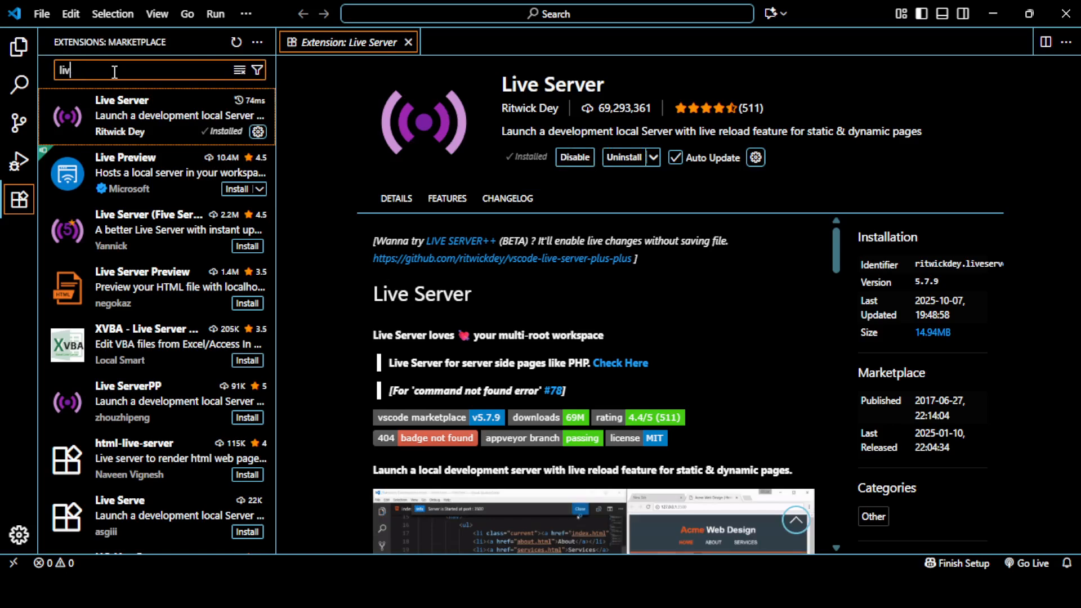
key(BackSpace)
key(BackSpace)
key(BackSpace)
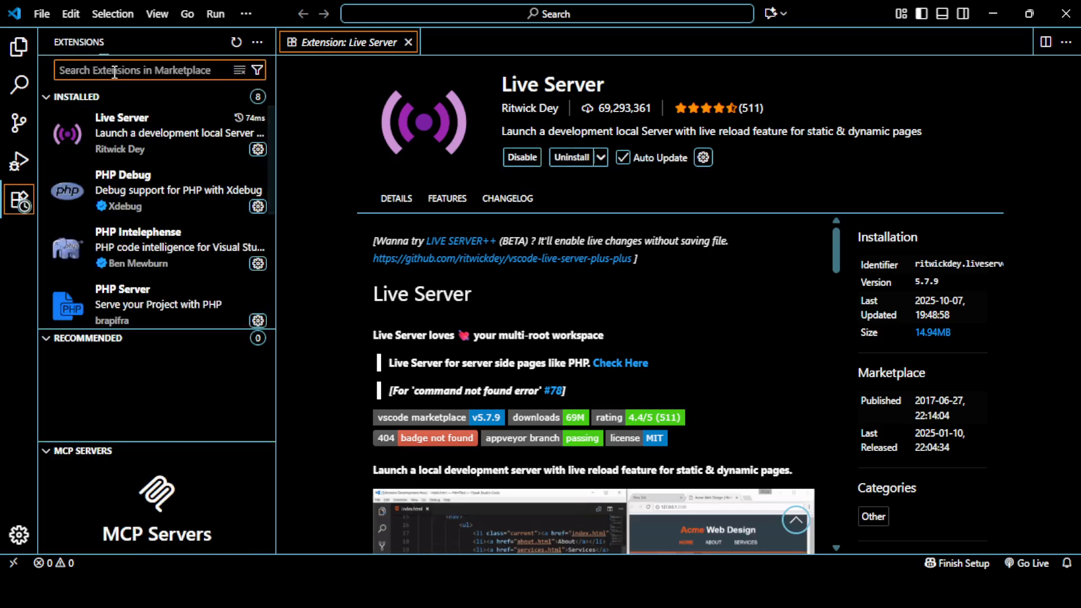
text(pr)
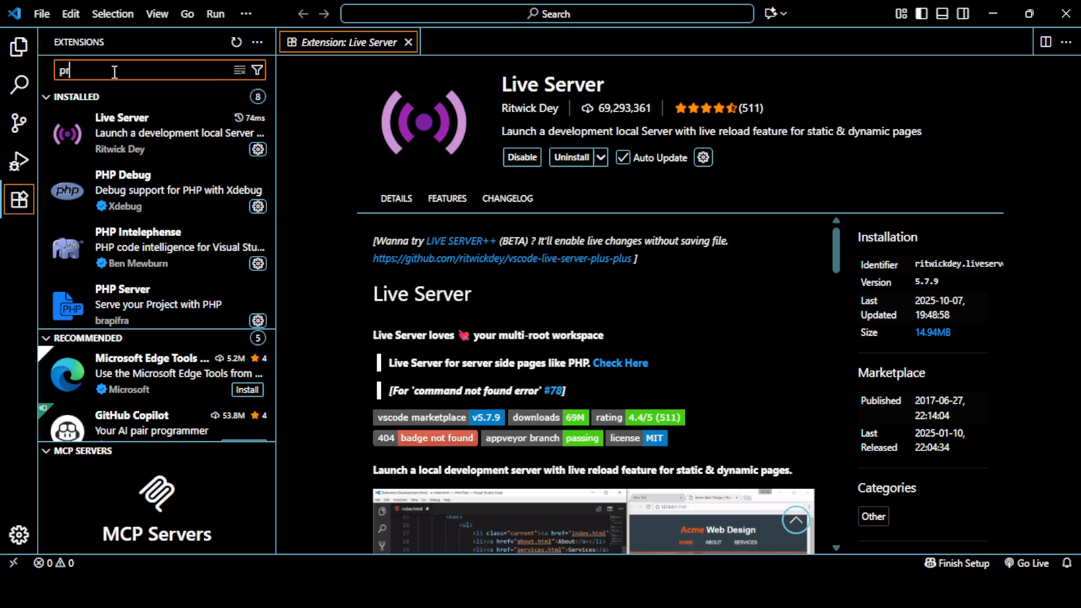
text(etter)
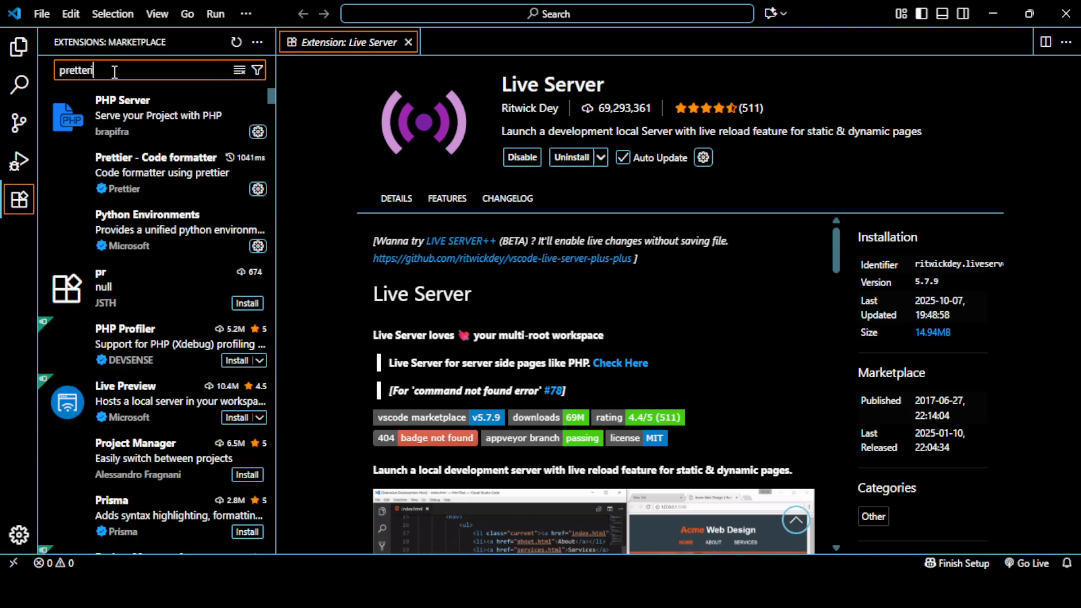
text(i)
key(BackSpace)
key(BackSpace)
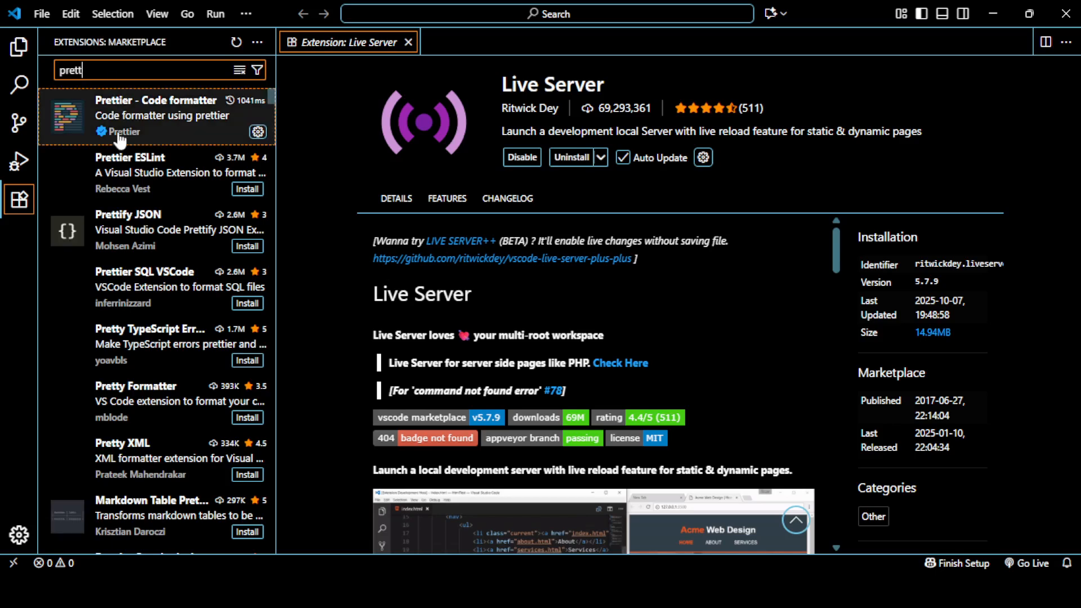
click(161, 113)
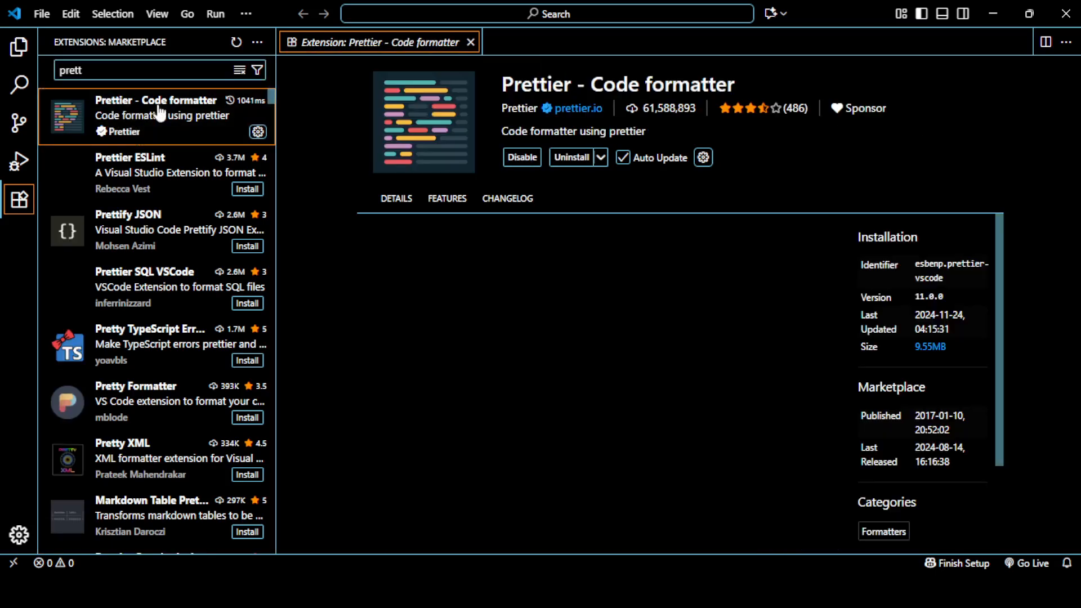
Step: Uninstall and reinstall the Prettier - Code formatter extension, closing its details page when finished
click(570, 160)
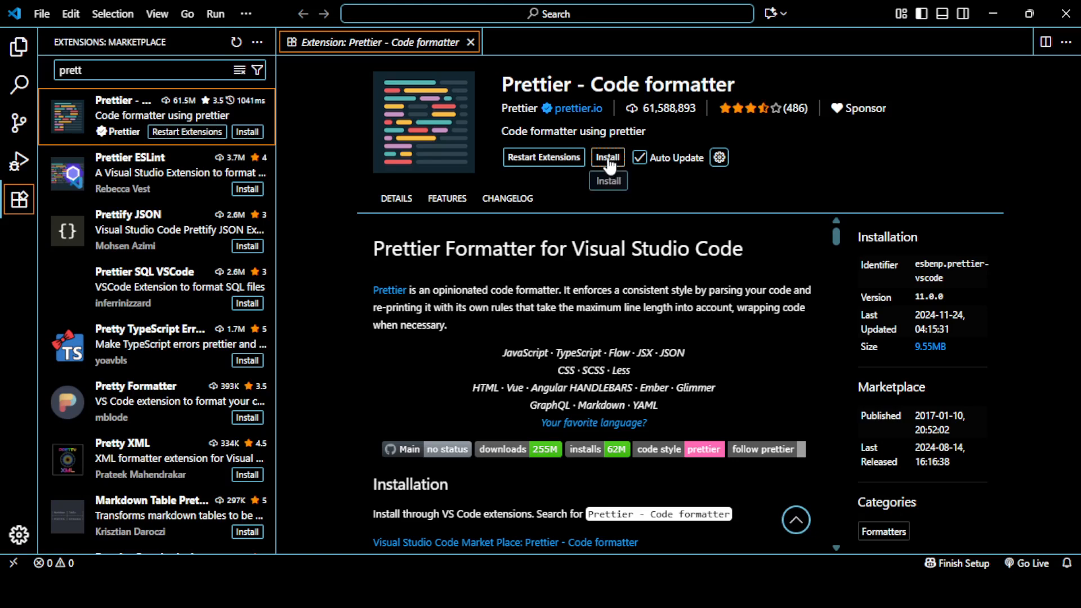
click(607, 159)
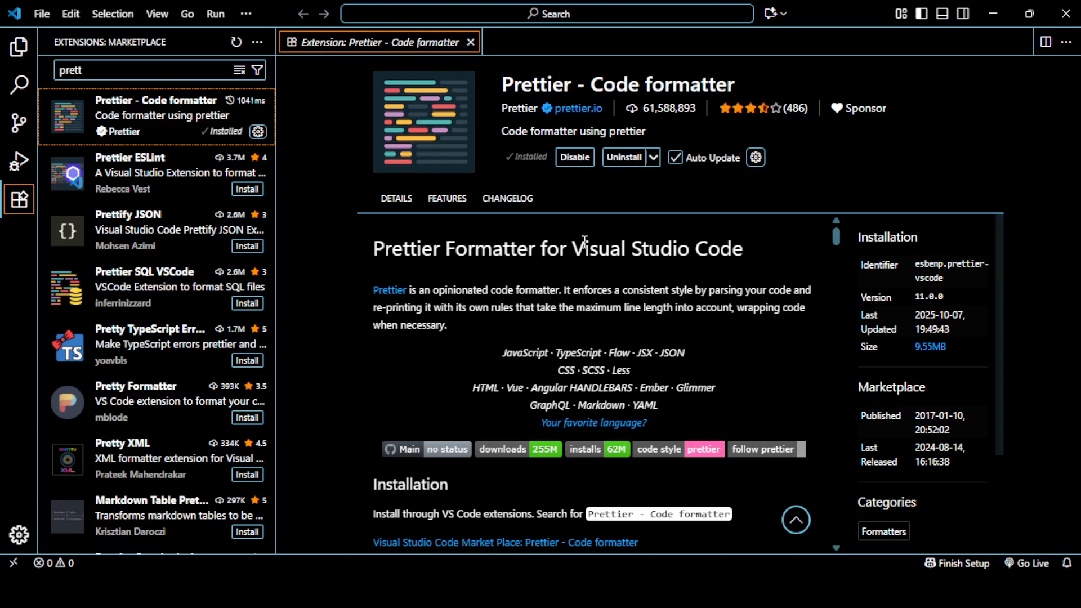
click(470, 42)
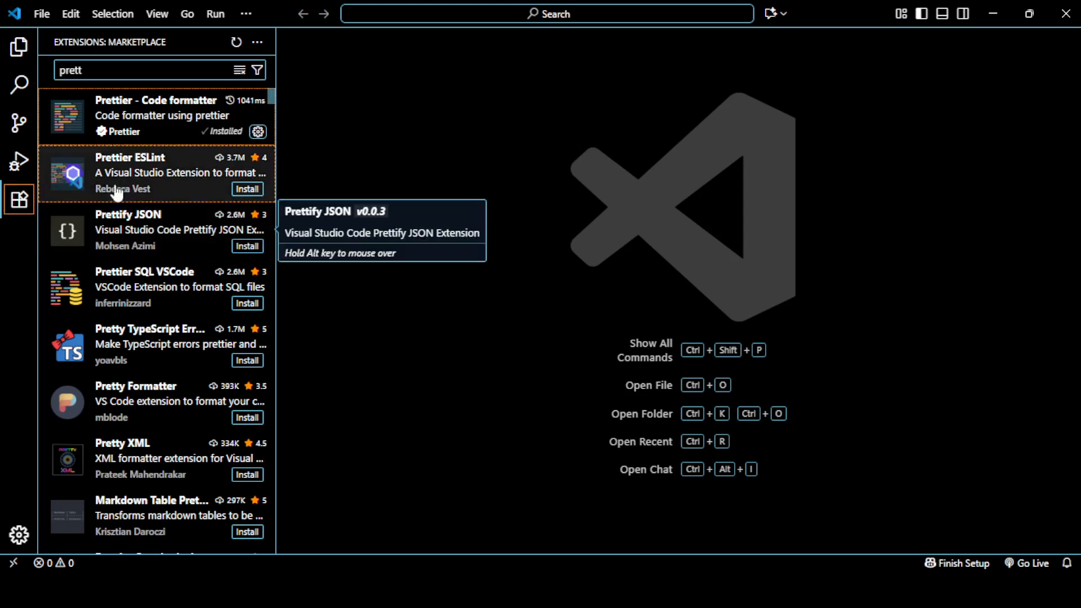
Step: Switch from the extensions view to the Explorer, look over the available file commands, and close Visual Studio Code
click(17, 201)
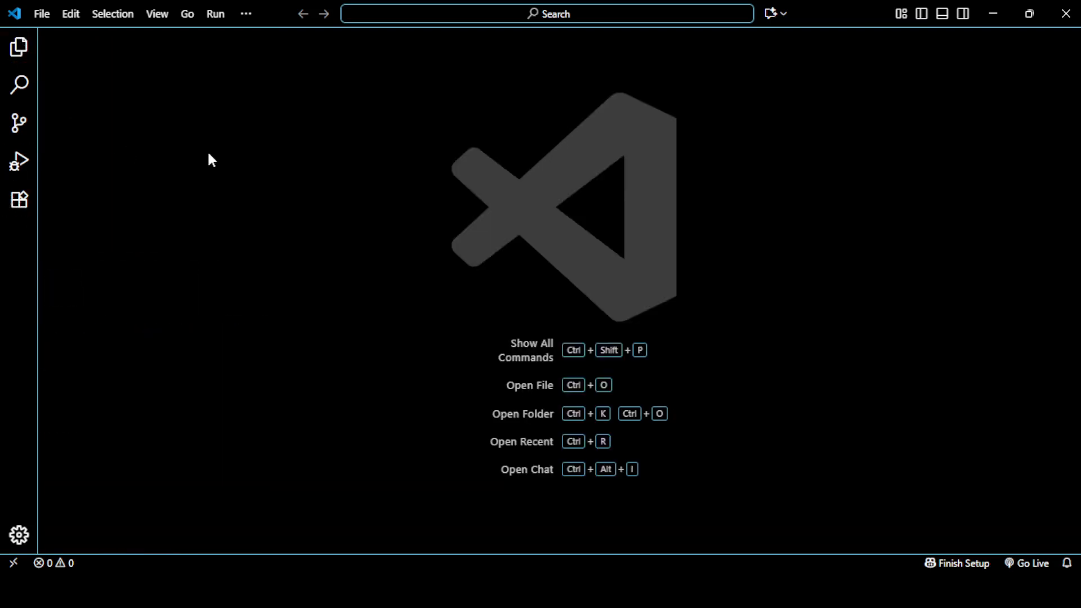
click(19, 48)
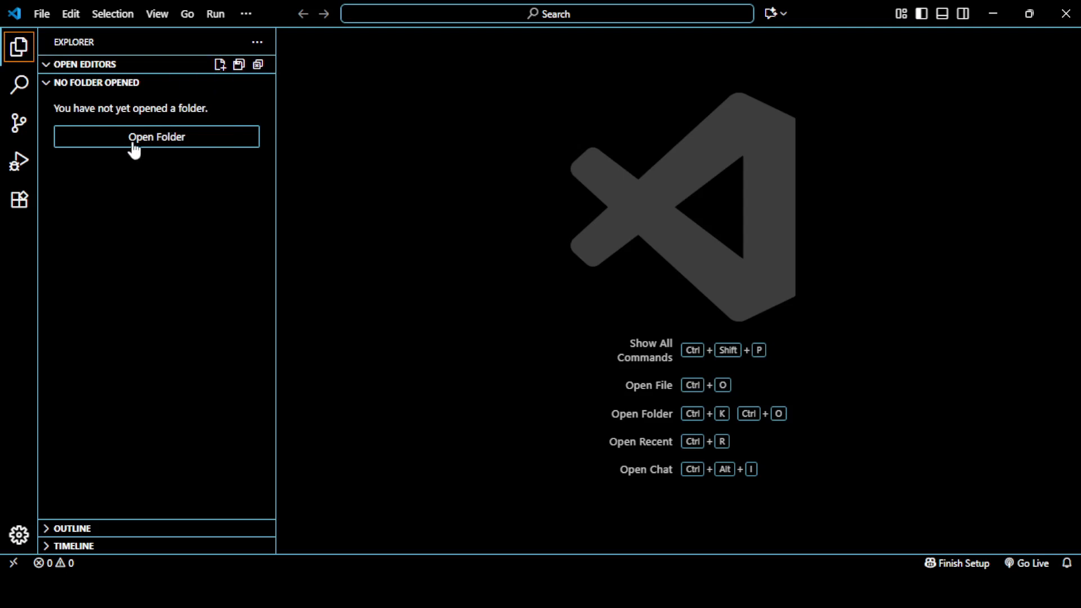
click(40, 12)
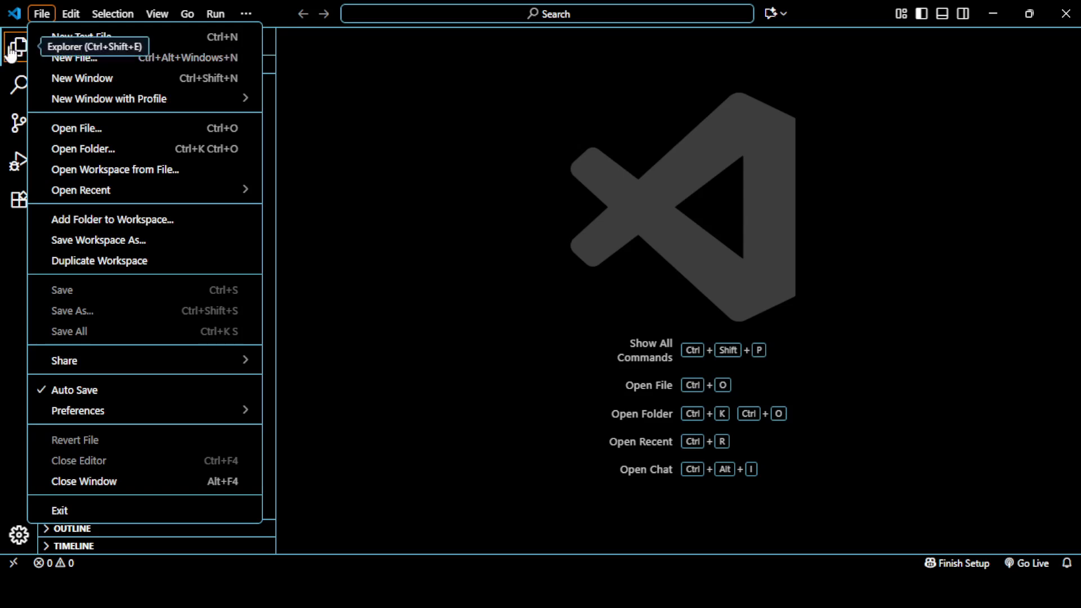
click(921, 94)
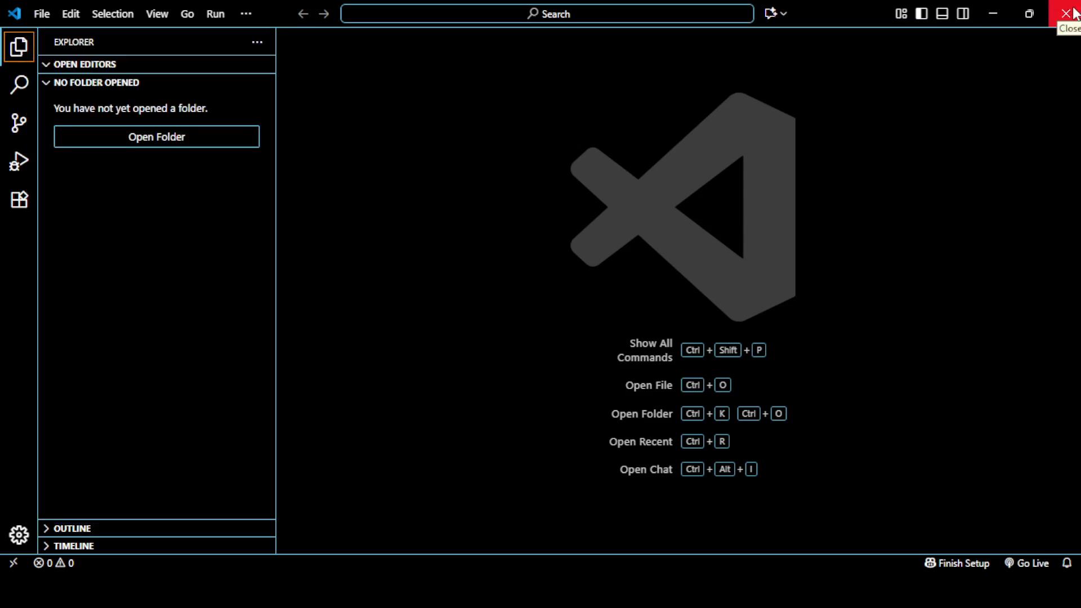
click(1066, 14)
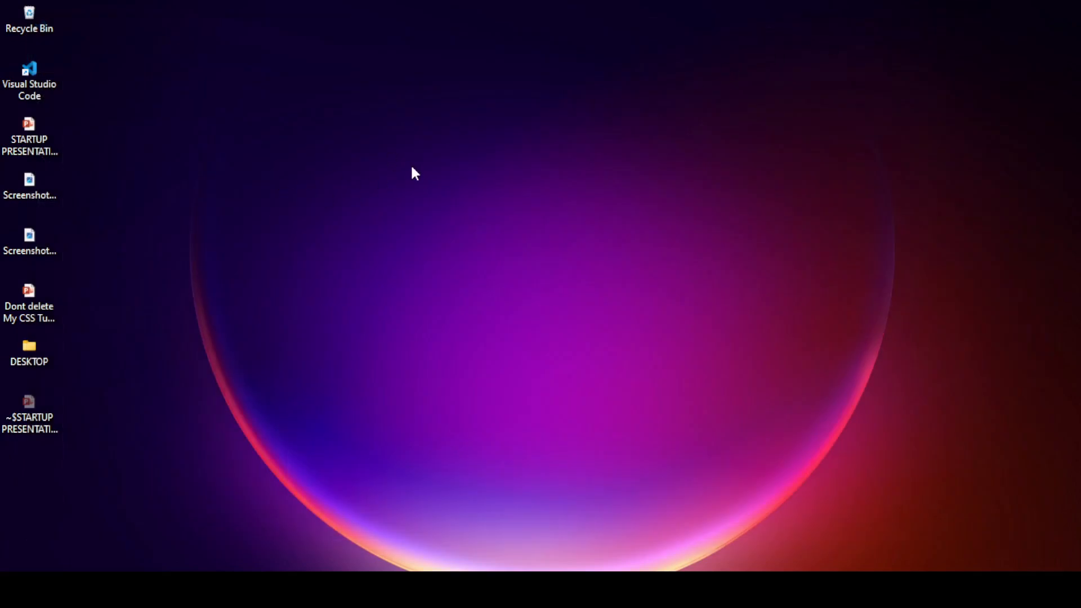